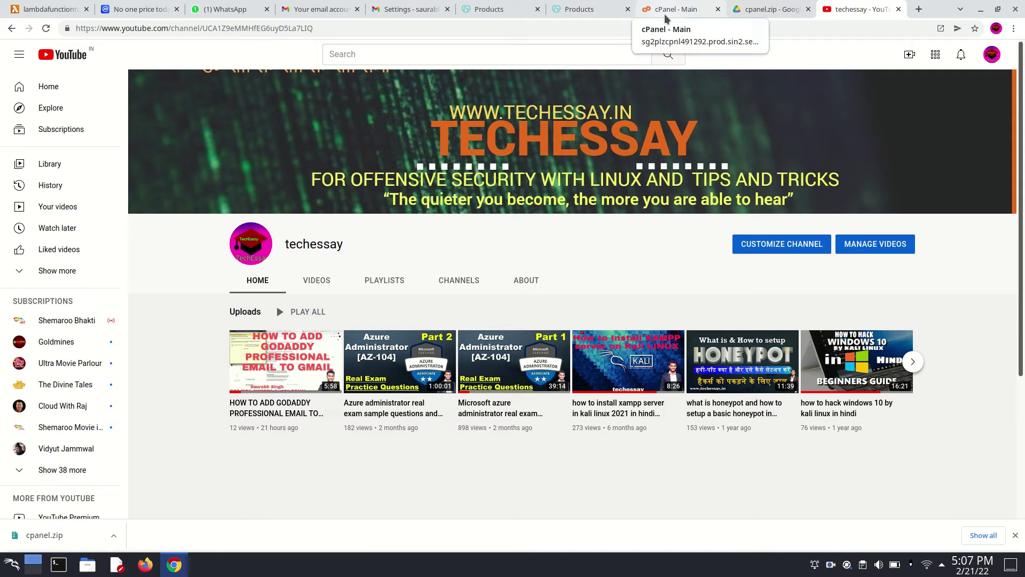
Step: Go to the cPanel dashboard and open File Manager to list the home directory folders
click(665, 10)
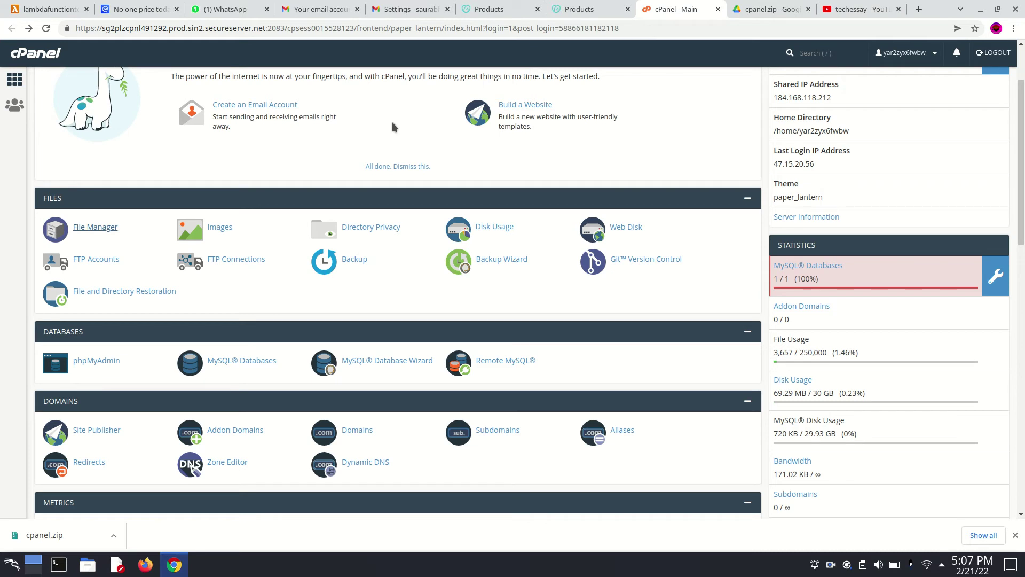
scroll(392, 122, up, 3)
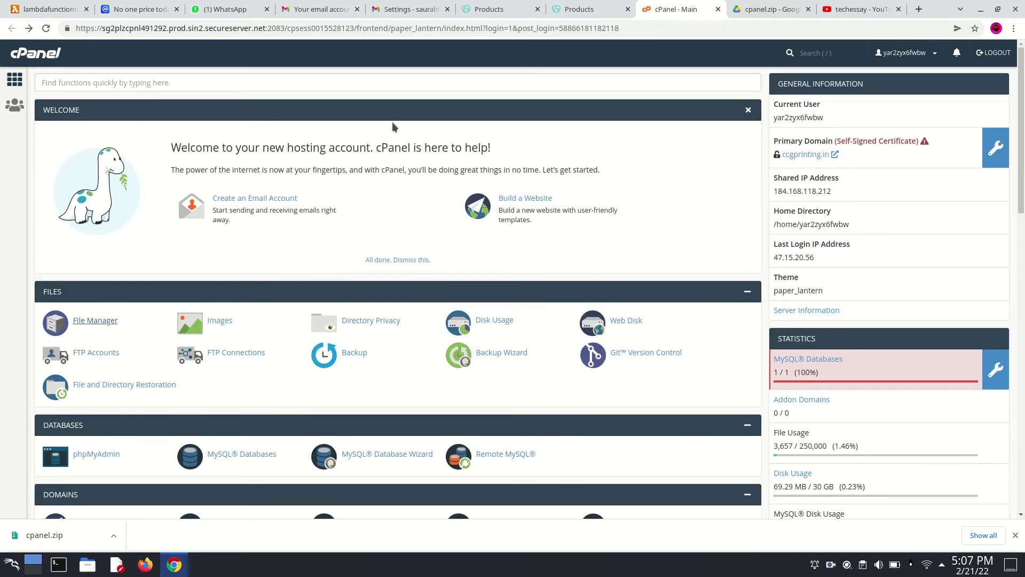
scroll(391, 121, down, 5)
scroll(392, 122, down, 3)
scroll(392, 121, up, 8)
click(95, 321)
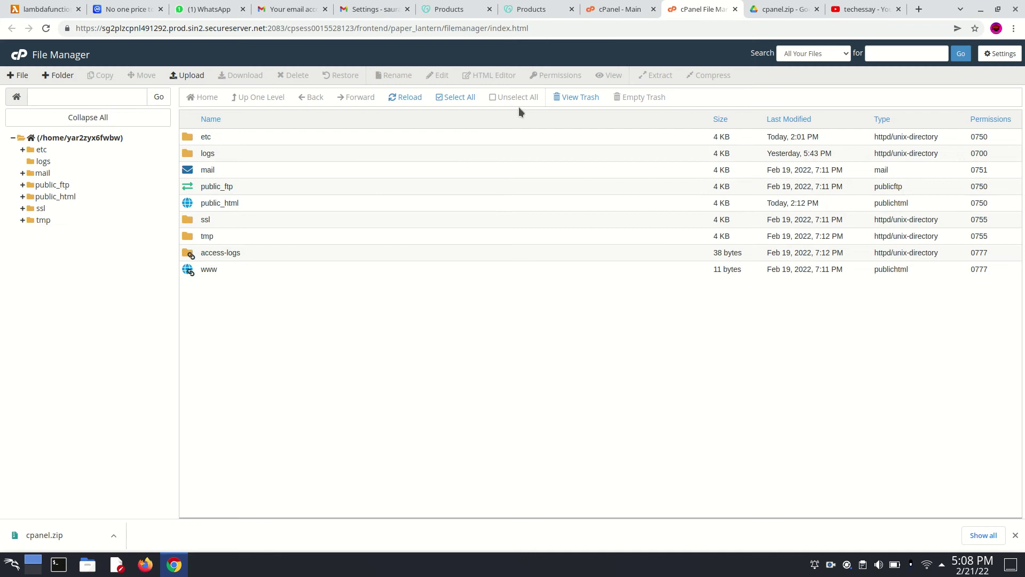
Step: Select every item in the home directory and move it all to the trash
click(455, 97)
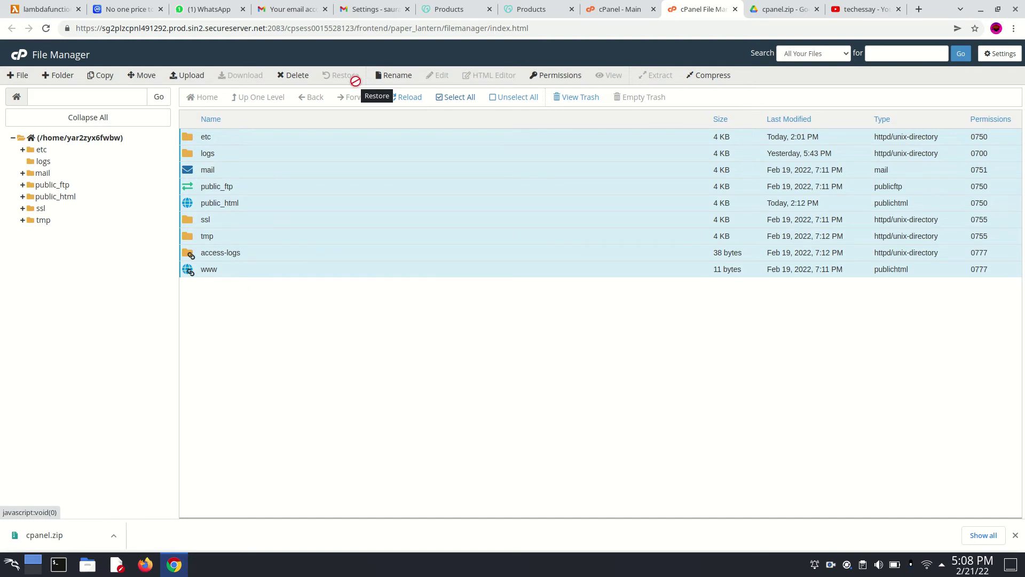
key(Delete)
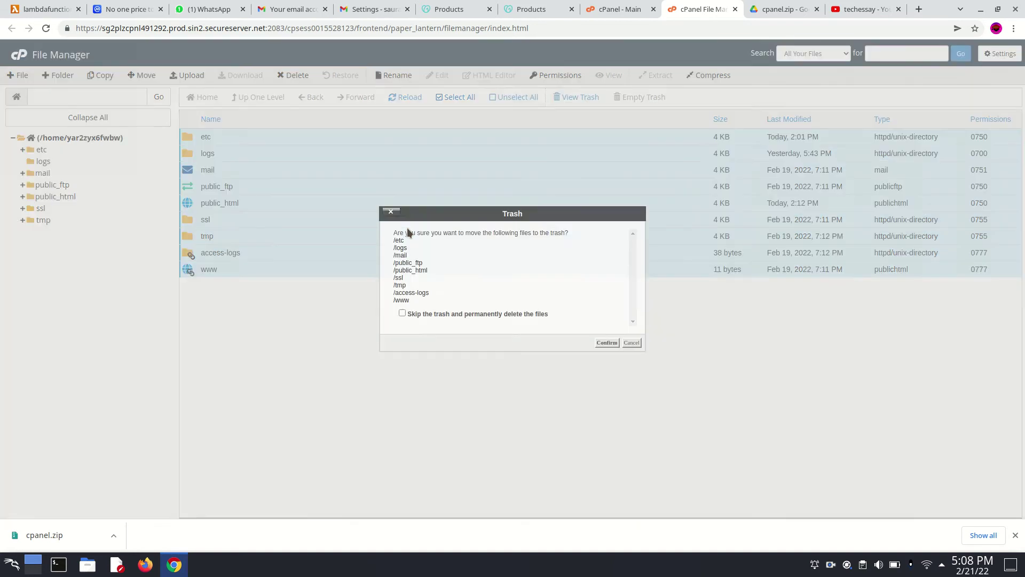
click(608, 343)
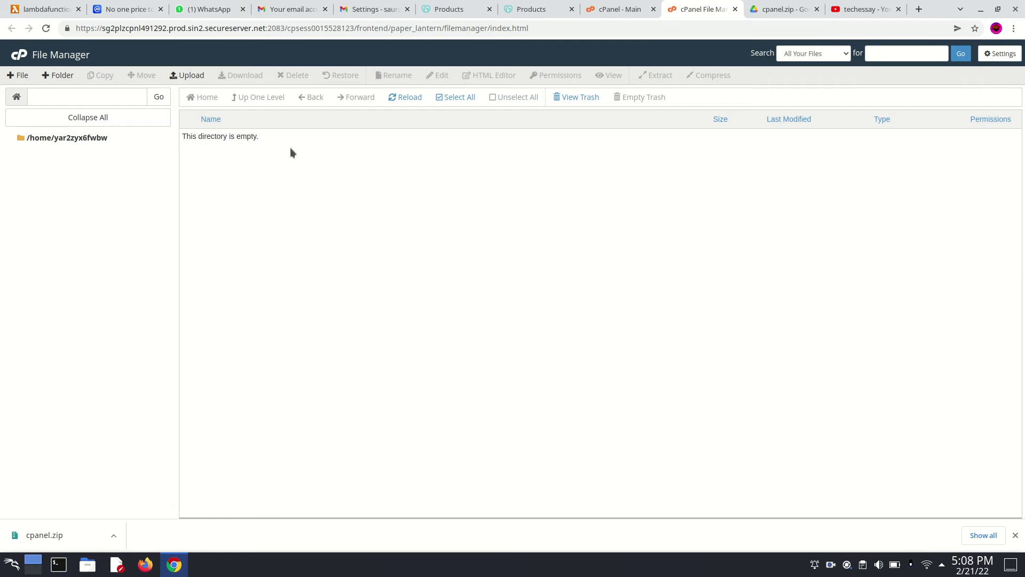
Step: Upload cpanel.zip from the Downloads folder into the home directory until it reaches 100%
click(184, 75)
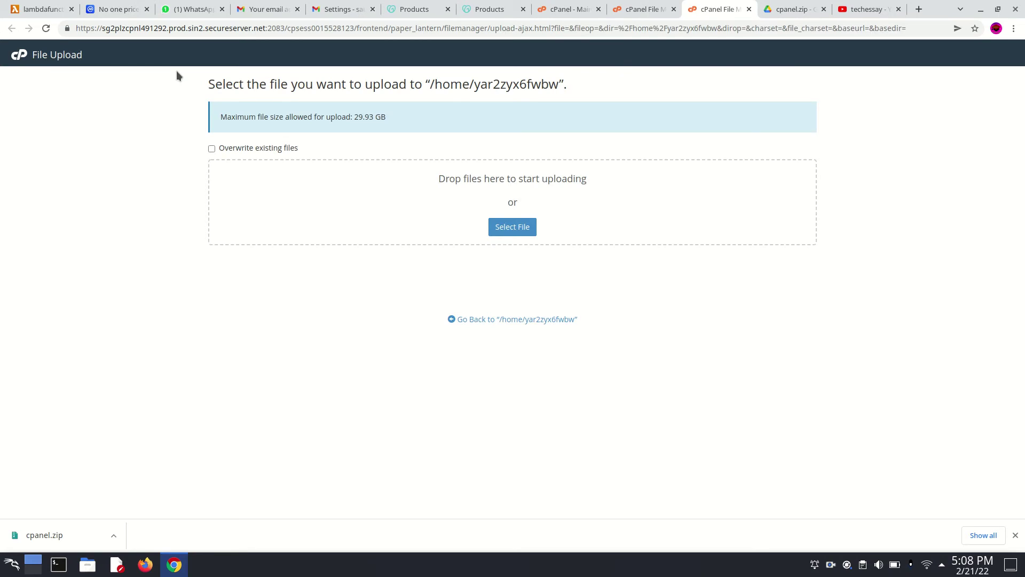
click(512, 226)
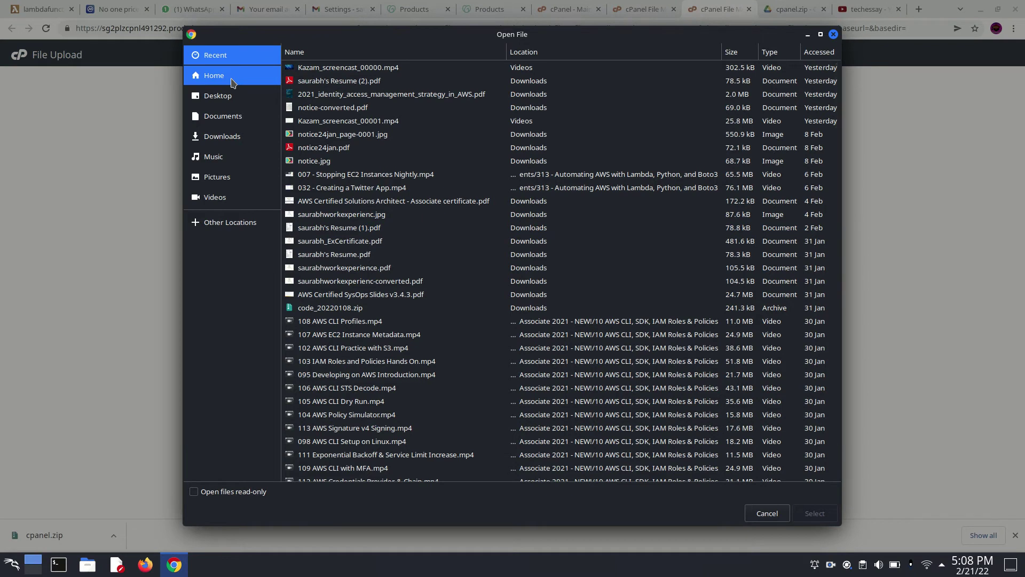
click(223, 138)
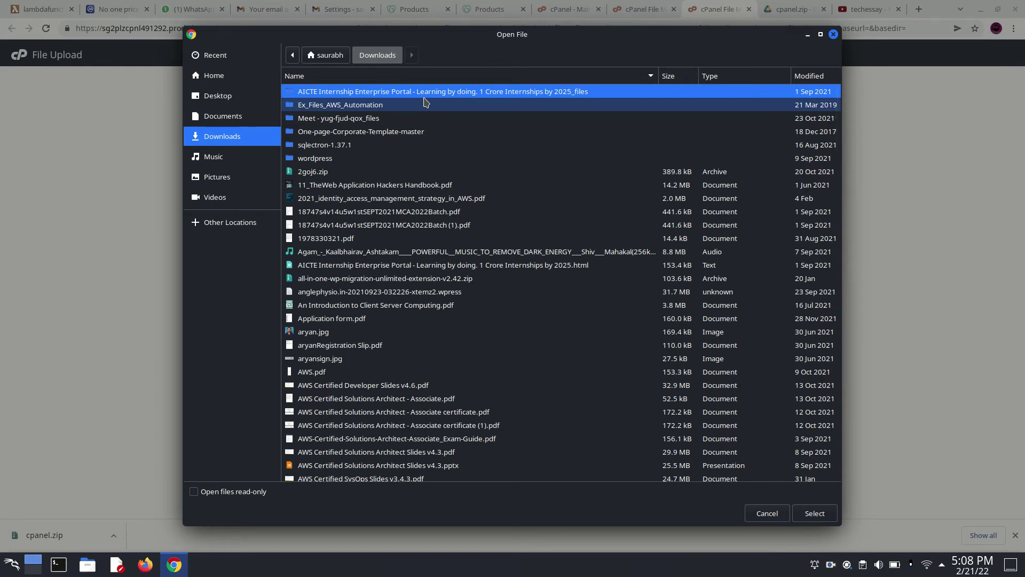
text(cp)
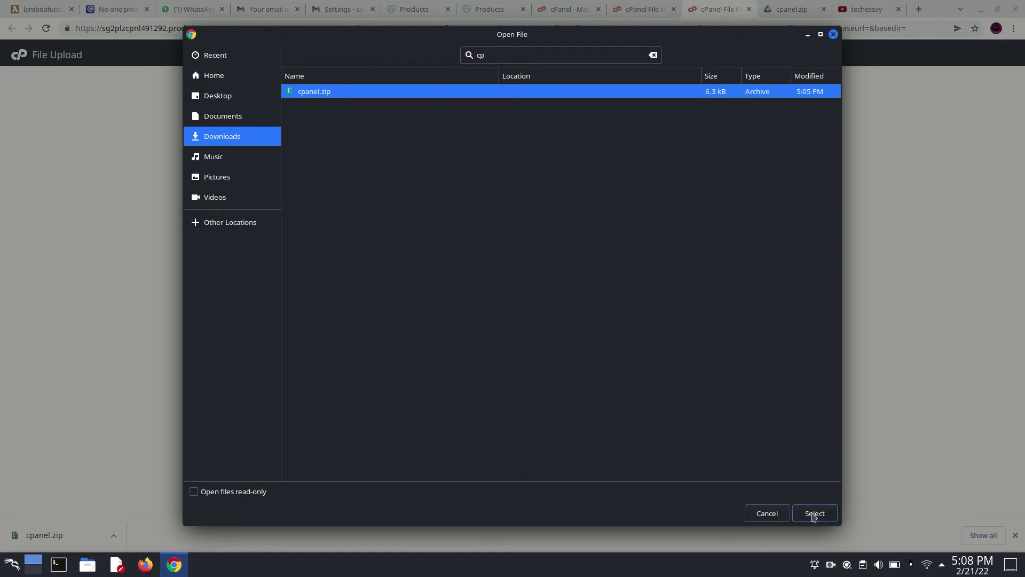
click(814, 512)
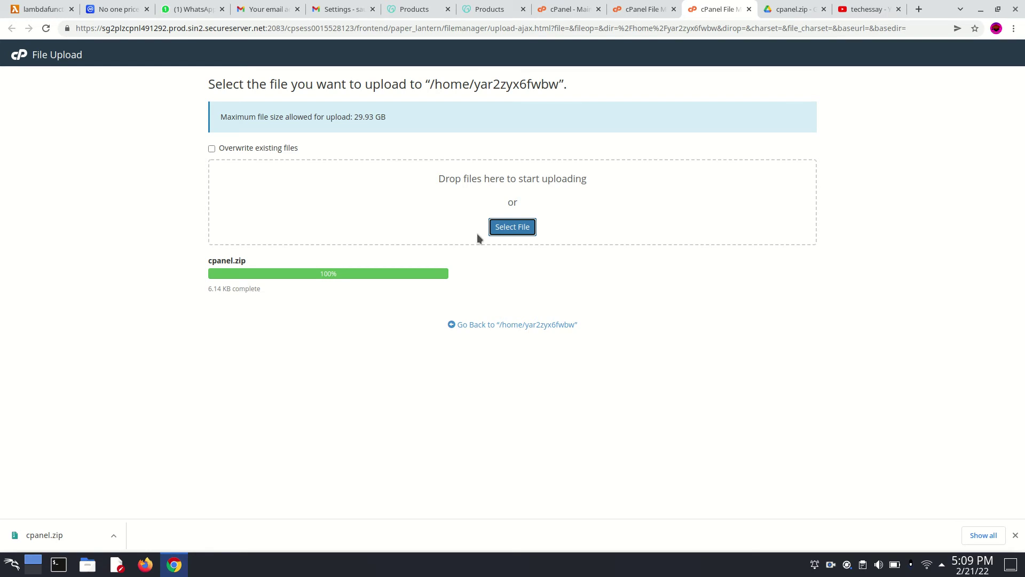
double_click(422, 273)
click(488, 293)
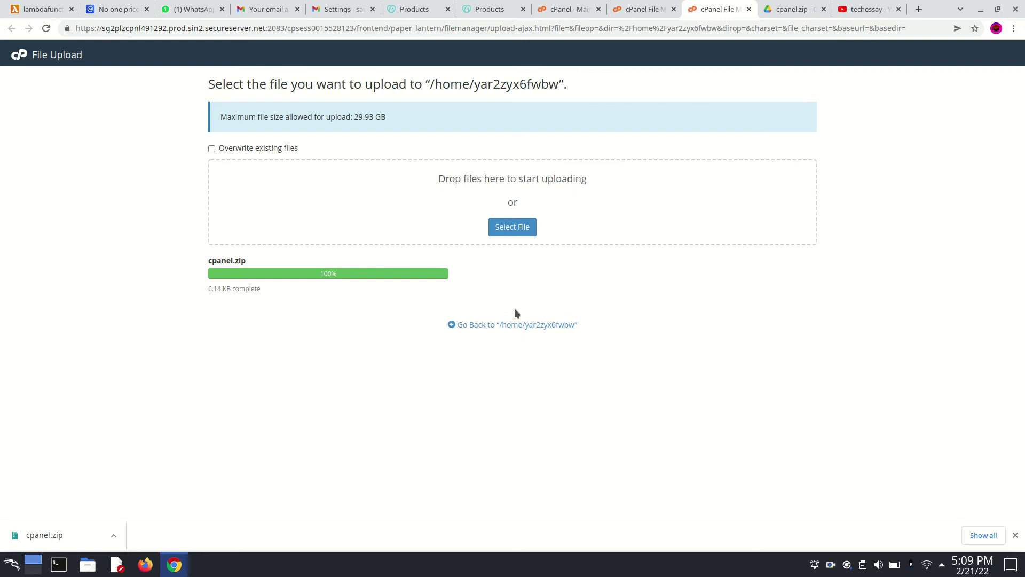
click(526, 326)
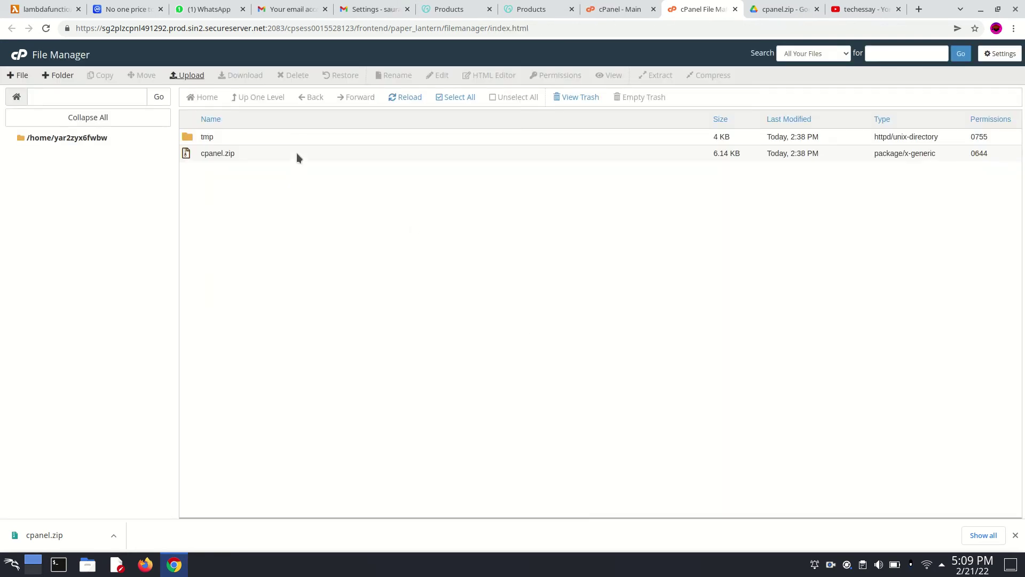
click(220, 154)
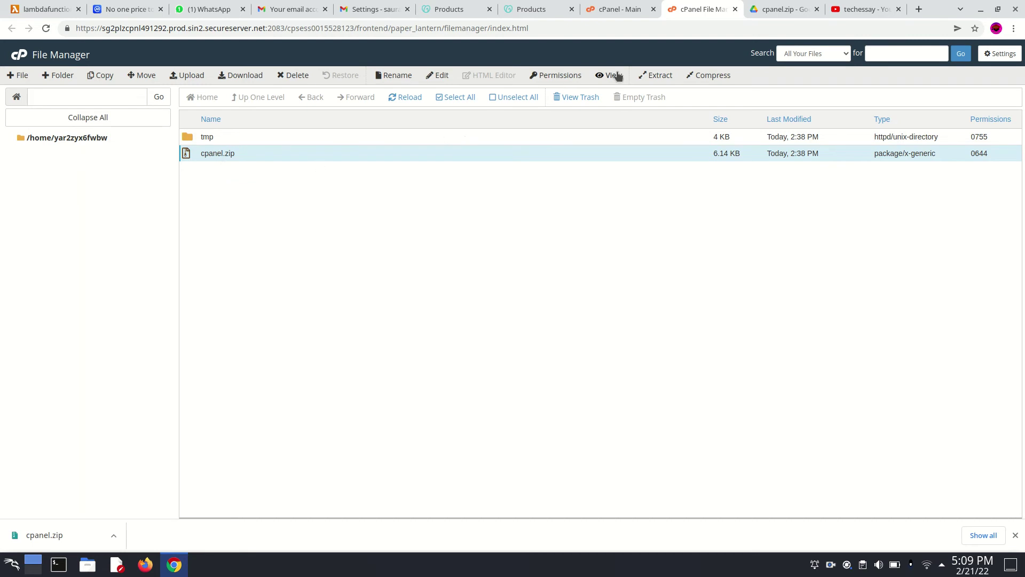
click(648, 80)
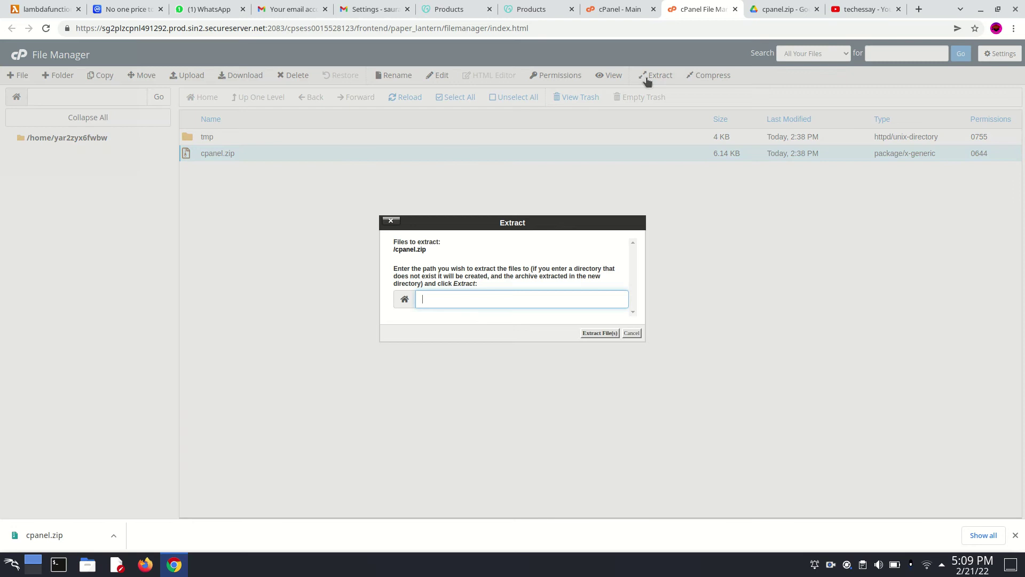
click(599, 333)
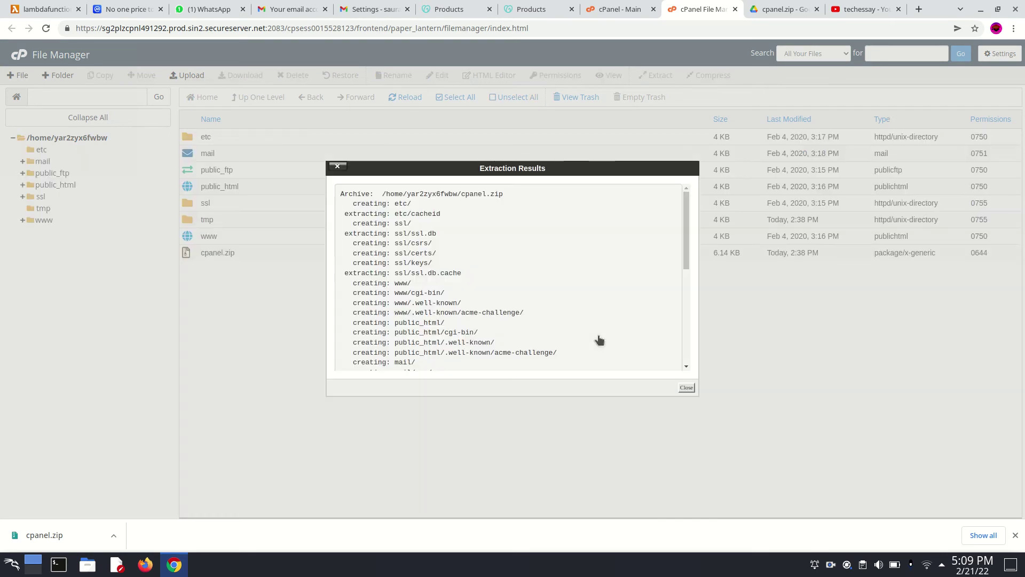
click(684, 390)
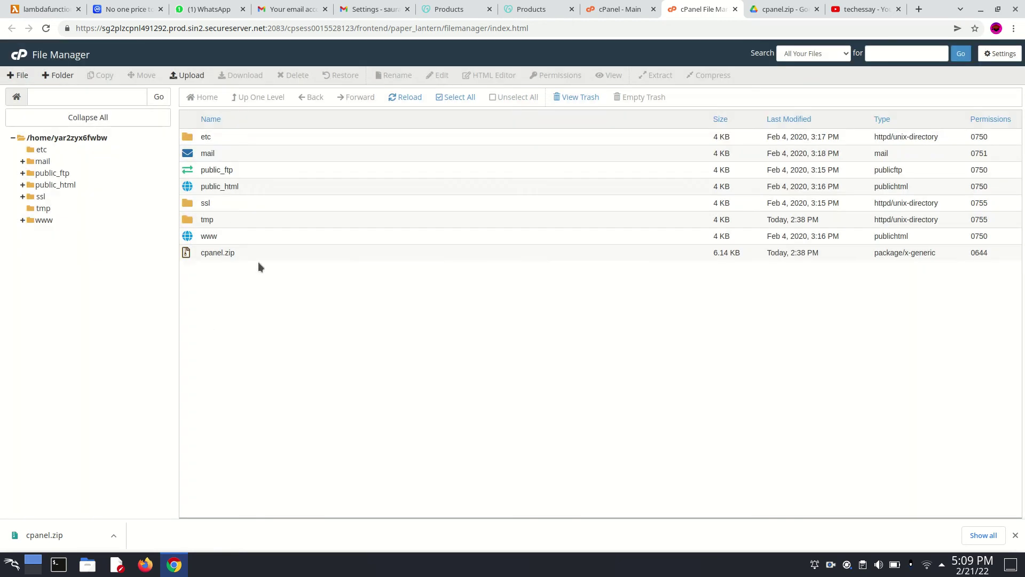
click(236, 252)
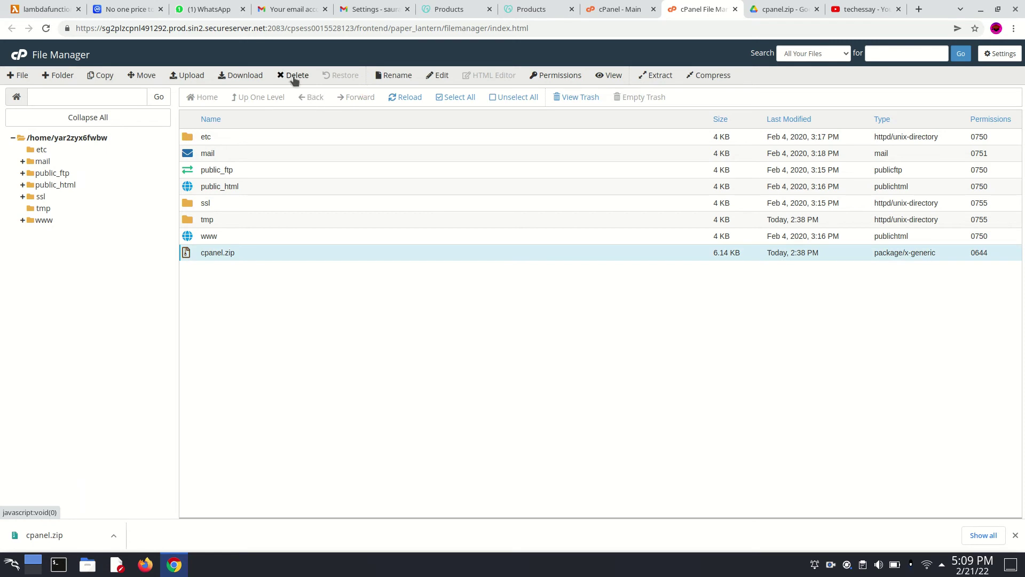
Step: Move cpanel.zip to the trash, keeping only the extracted folders
click(294, 76)
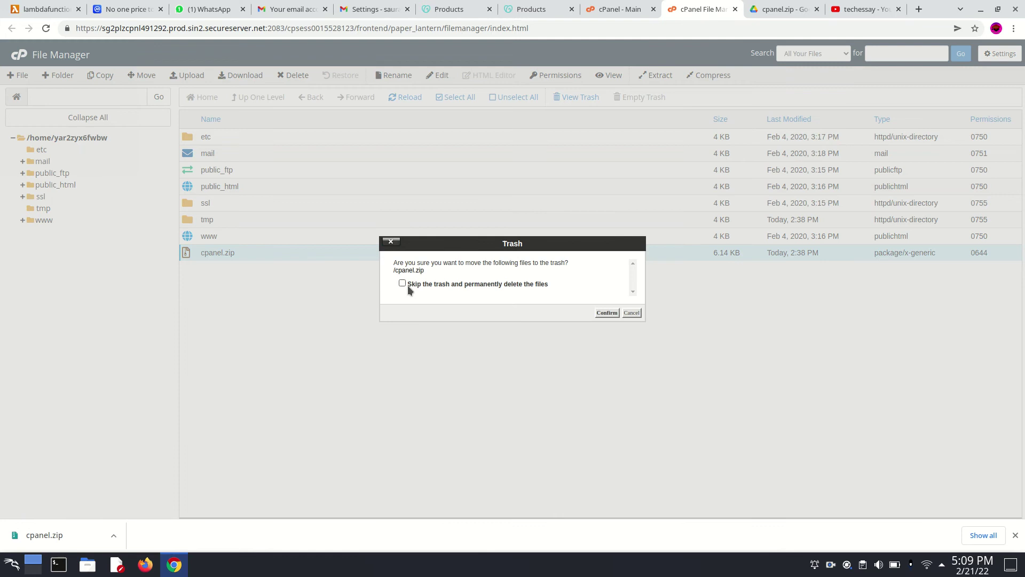
click(607, 313)
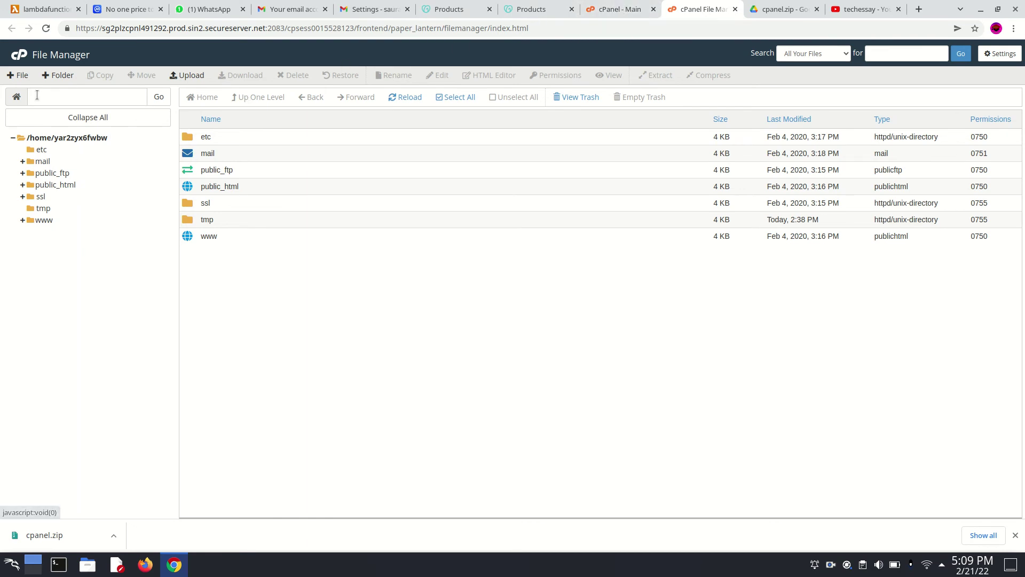
Step: Return to the cPanel dashboard to reach MySQL® Databases
click(620, 9)
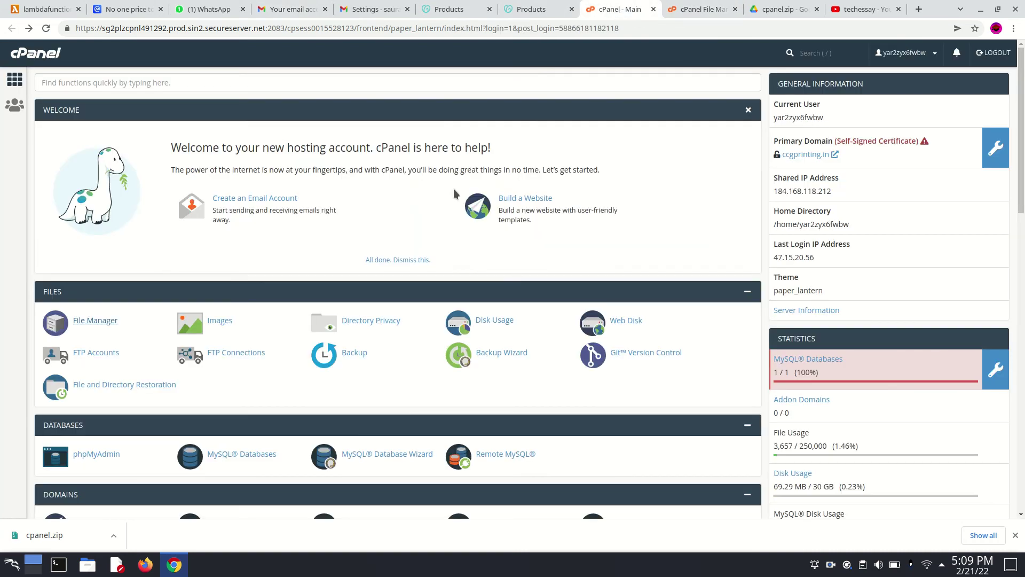
scroll(283, 278, down, 1)
scroll(282, 278, down, 2)
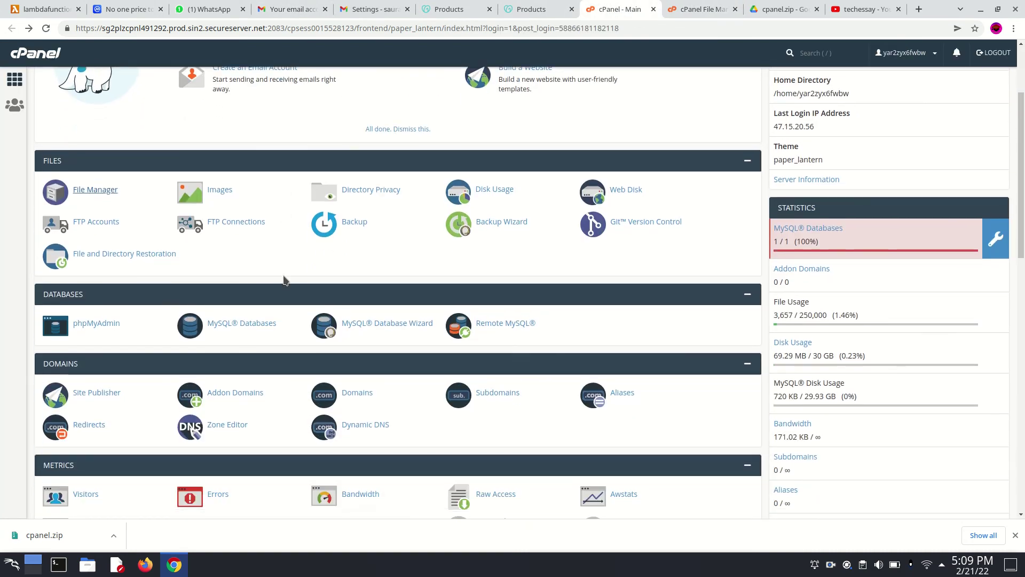
scroll(283, 278, down, 1)
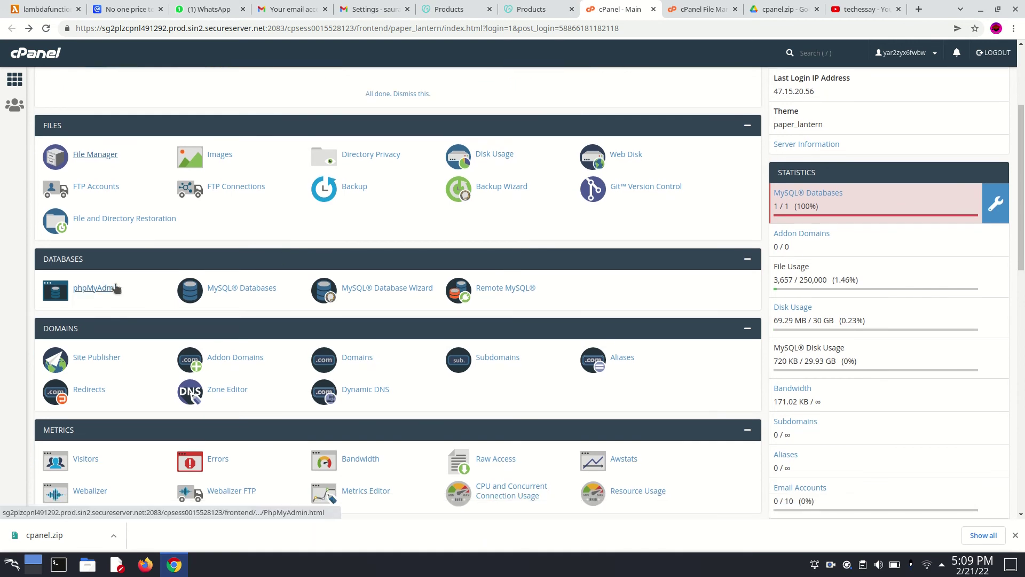
Step: On the MySQL® Databases page, permanently delete the i8569276_wp1 database
click(211, 299)
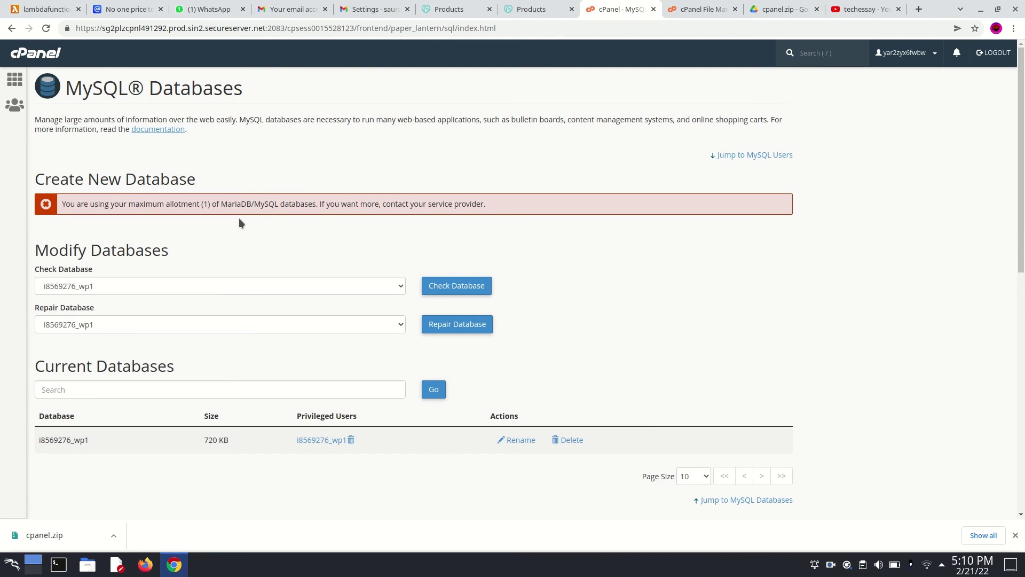
scroll(400, 281, down, 1)
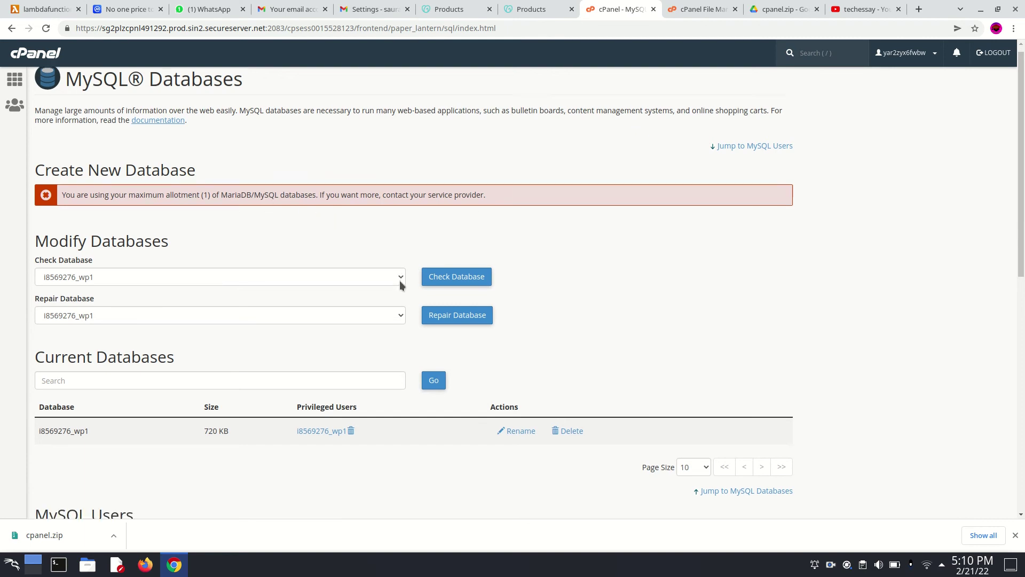
scroll(400, 280, down, 2)
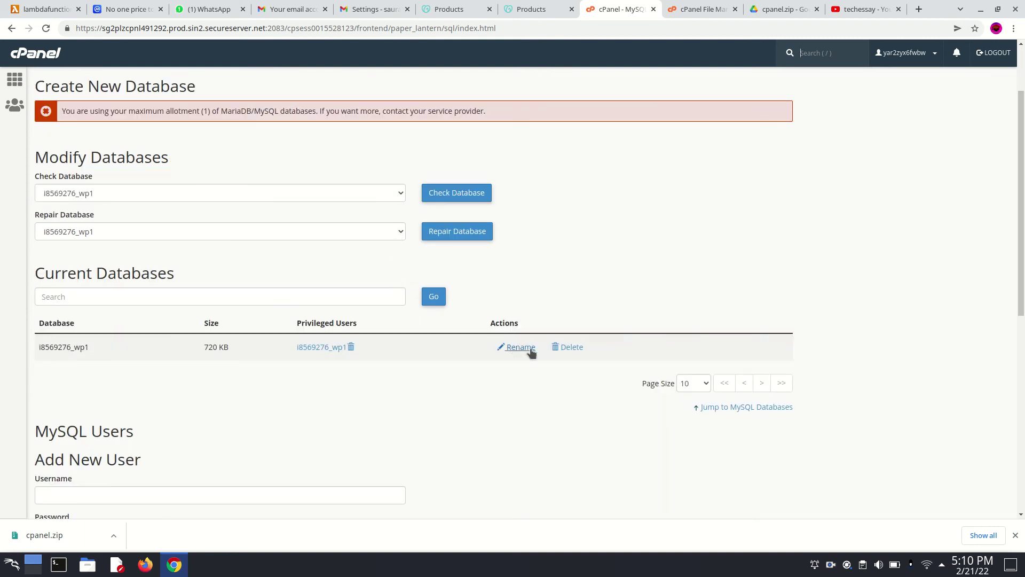
click(566, 347)
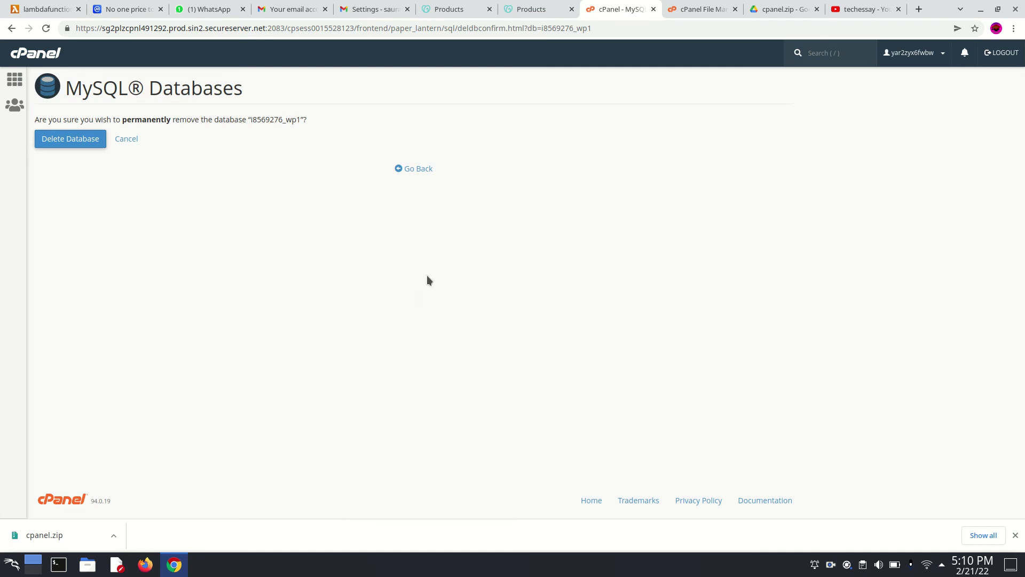
click(72, 141)
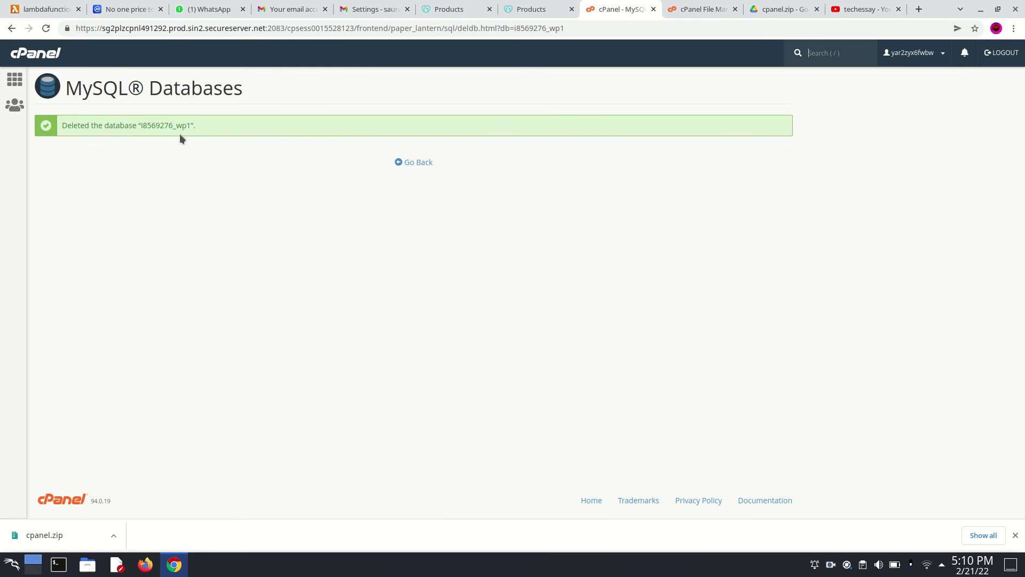
Step: Go to the cPanel home dashboard, where MySQL databases now show 0 of 1
click(36, 53)
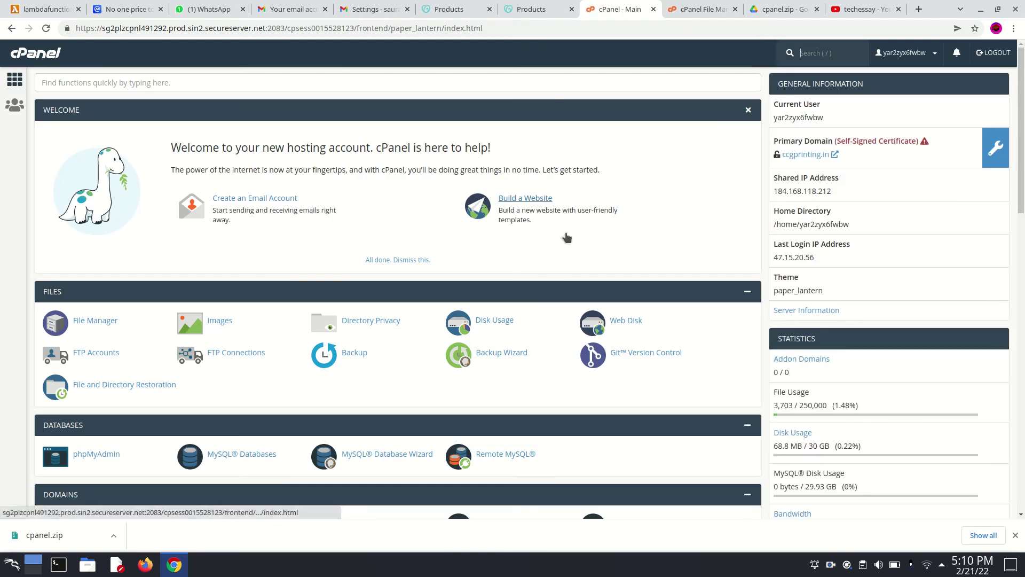
scroll(565, 237, down, 2)
scroll(802, 233, down, 1)
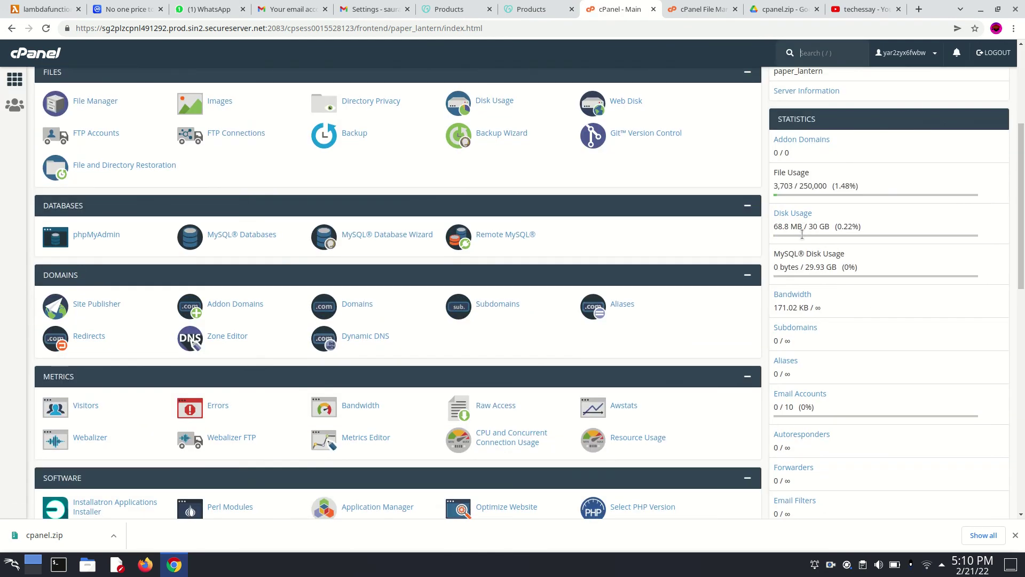
scroll(802, 234, down, 5)
scroll(801, 234, down, 2)
scroll(801, 235, up, 3)
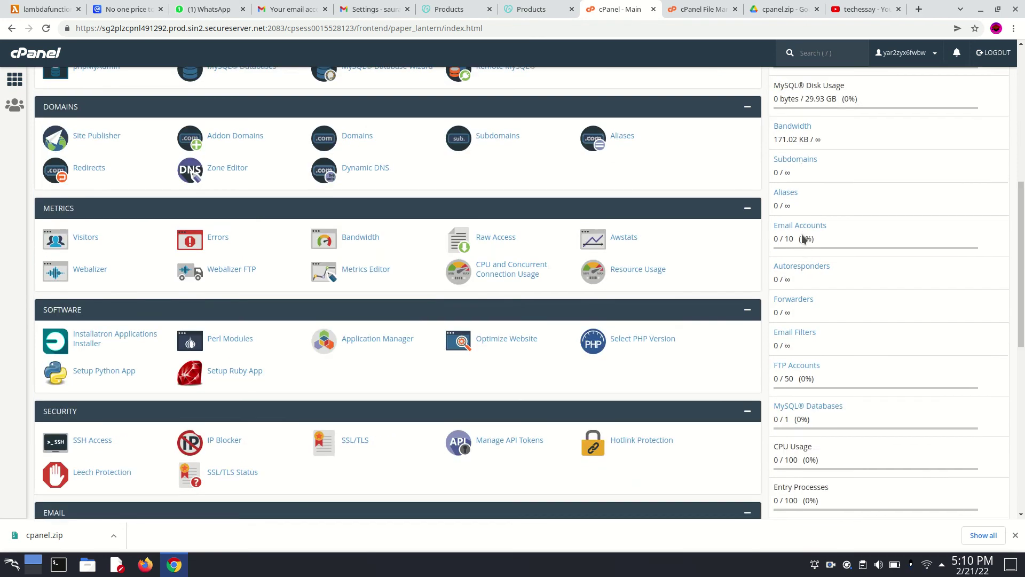
scroll(802, 234, up, 3)
scroll(802, 234, up, 2)
scroll(802, 233, up, 2)
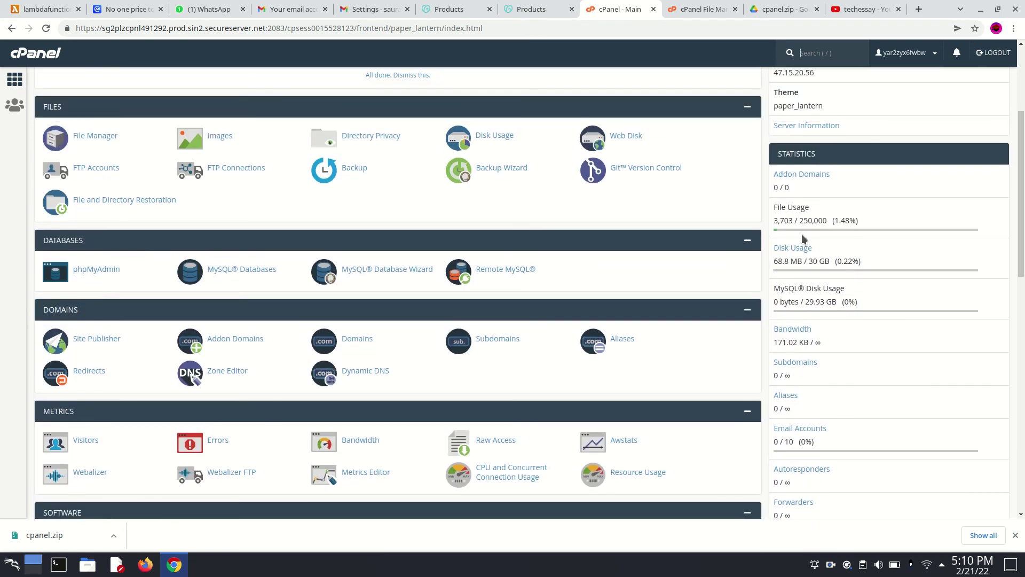
scroll(803, 237, up, 3)
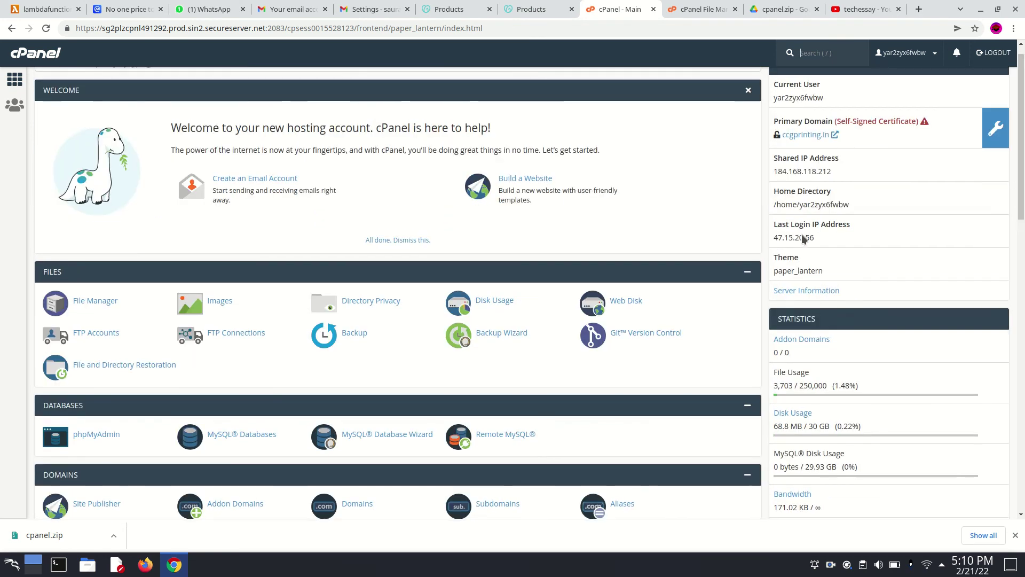
scroll(802, 234, up, 1)
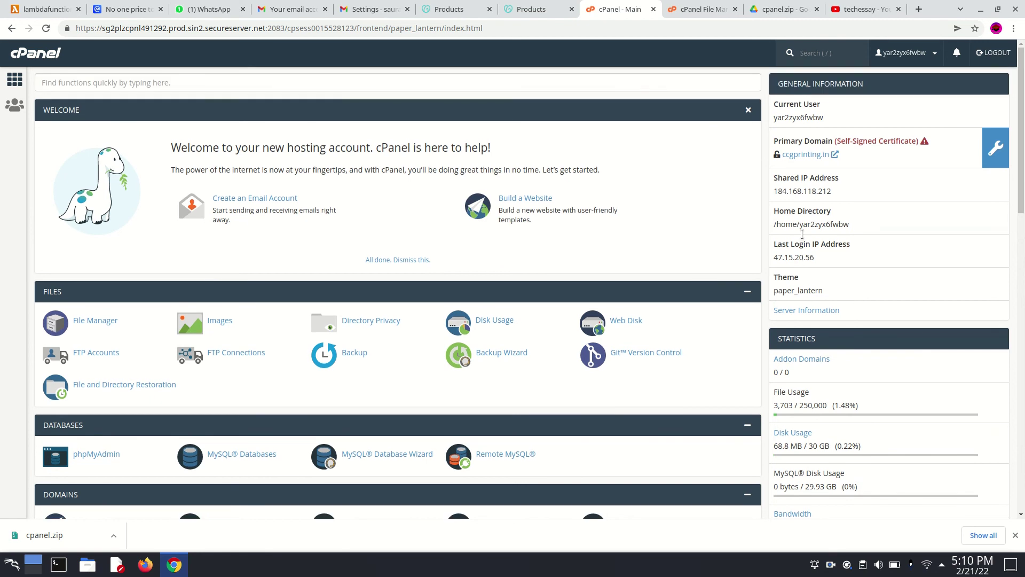
scroll(801, 234, down, 2)
scroll(802, 234, down, 2)
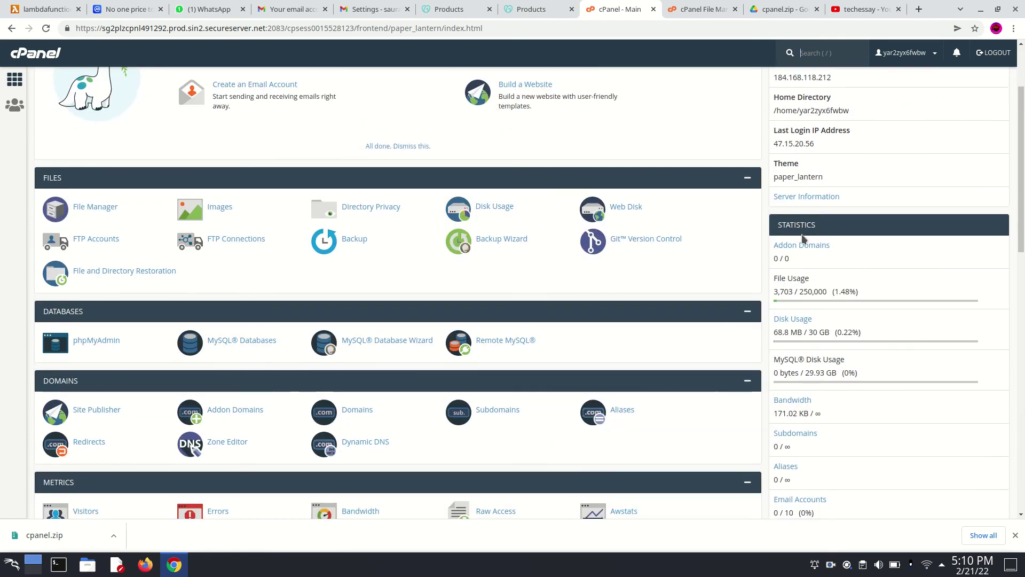
scroll(802, 235, down, 3)
scroll(801, 235, down, 1)
scroll(804, 239, down, 3)
scroll(803, 239, down, 3)
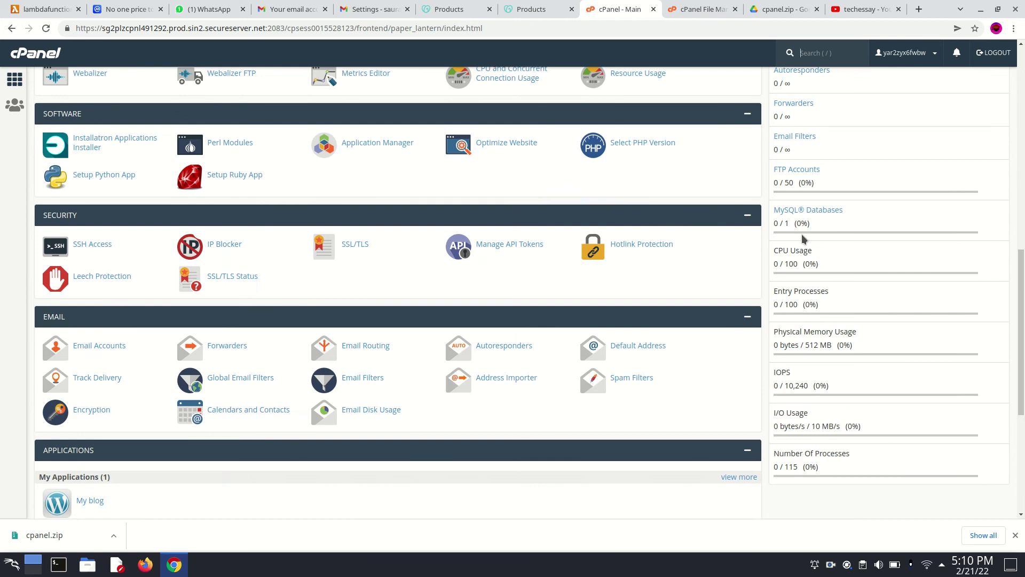
scroll(803, 239, down, 2)
scroll(803, 239, down, 2)
scroll(803, 238, down, 3)
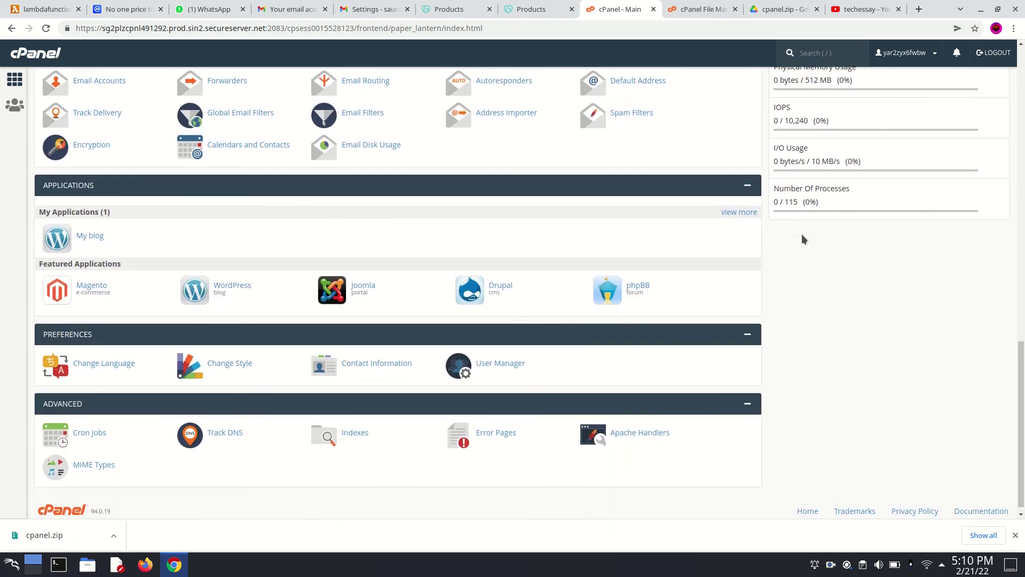
scroll(802, 235, down, 2)
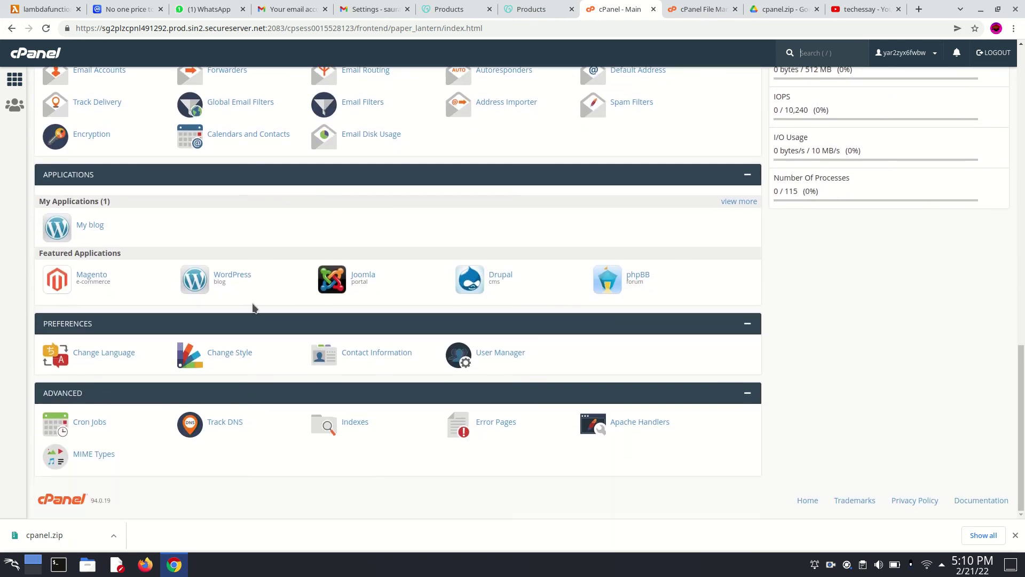
Step: Start a Magento install in Installatron and clear 'ecommerce' so it targets the domain root
click(88, 275)
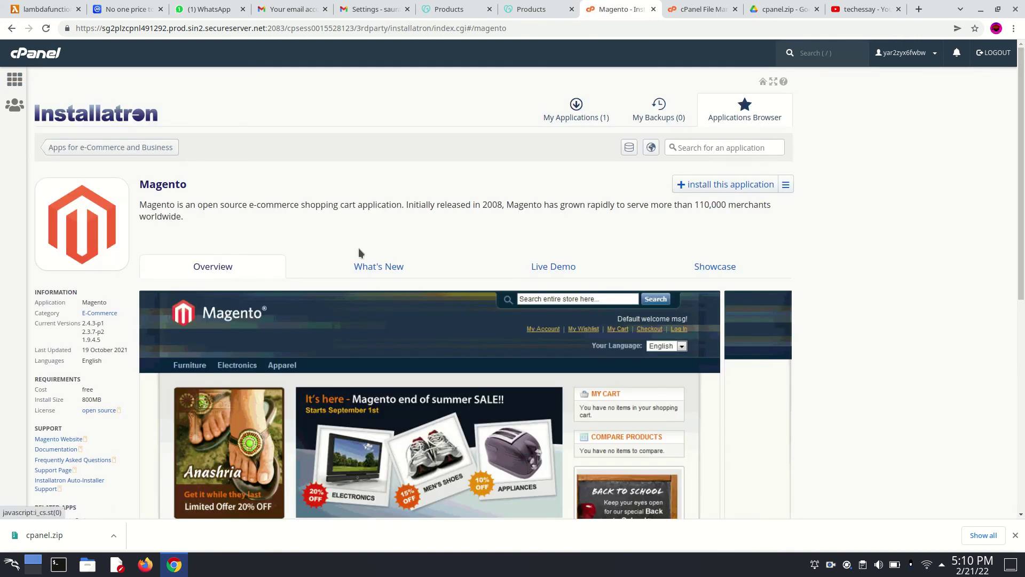
scroll(381, 273, down, 5)
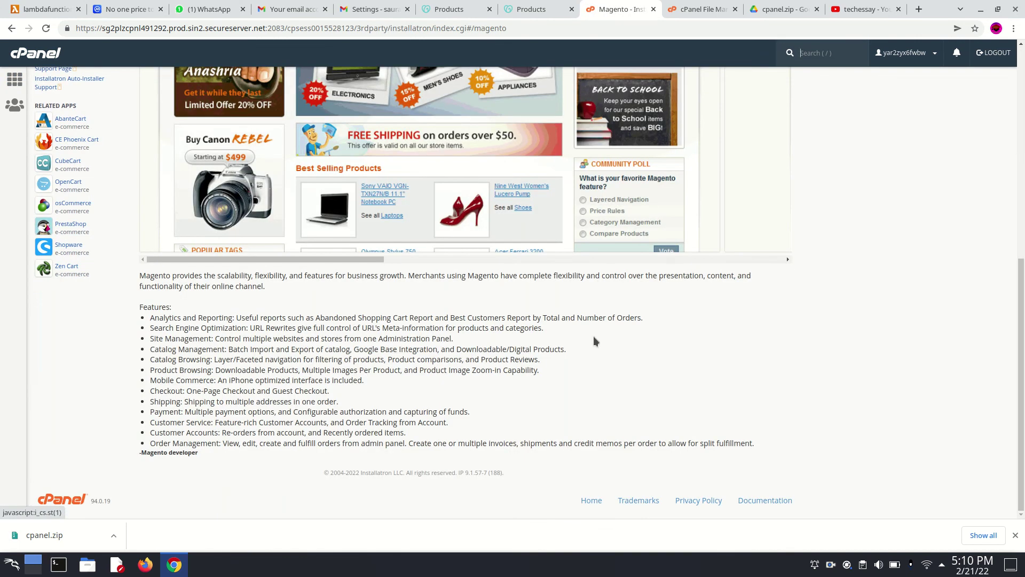
scroll(594, 335, up, 2)
scroll(594, 336, up, 5)
scroll(594, 336, down, 8)
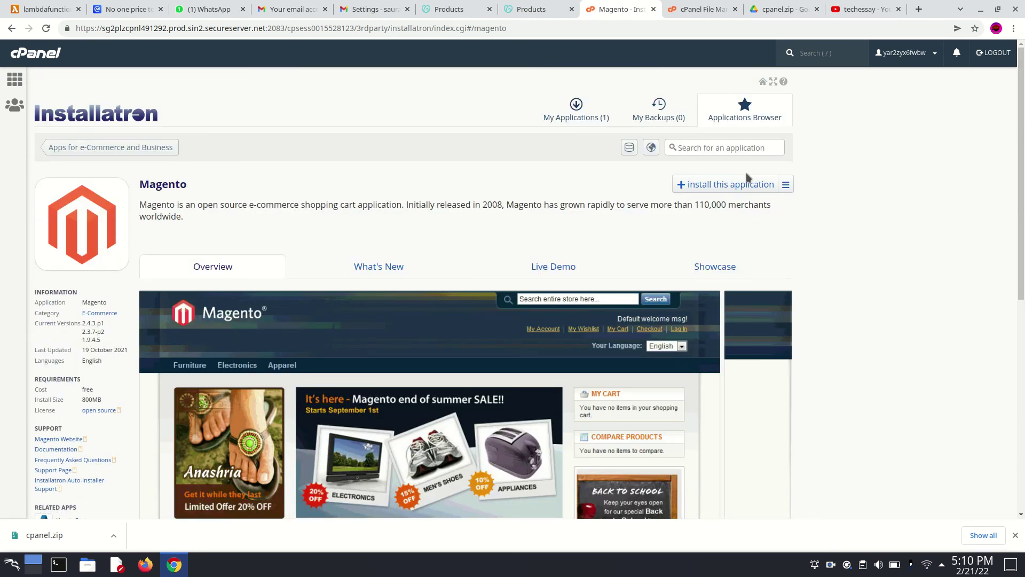
click(724, 185)
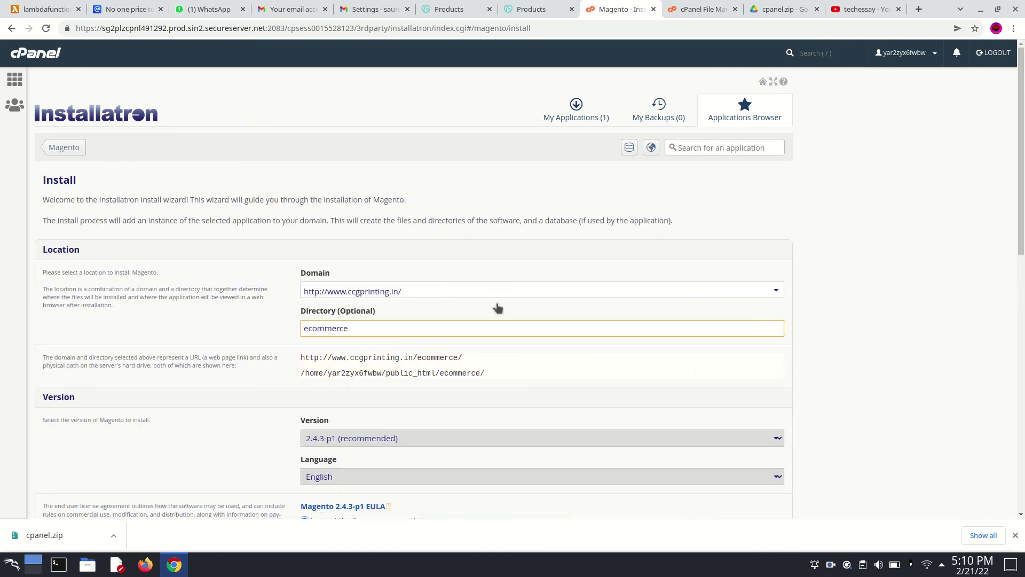
key(BackSpace)
key(BackSpace)
key(BackSpace)
key(BackSpace)
key(BackSpace)
key(BackSpace)
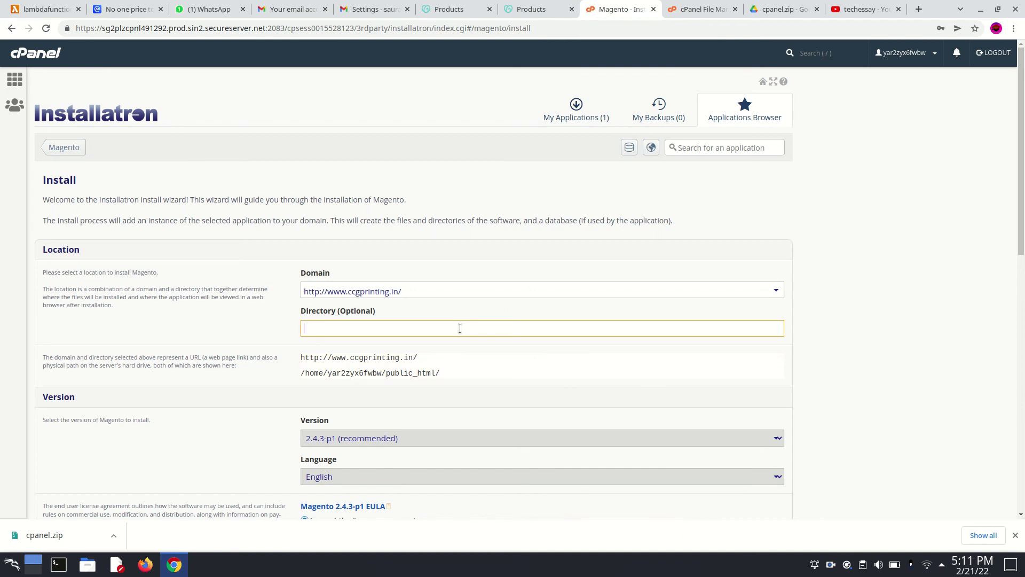
click(702, 9)
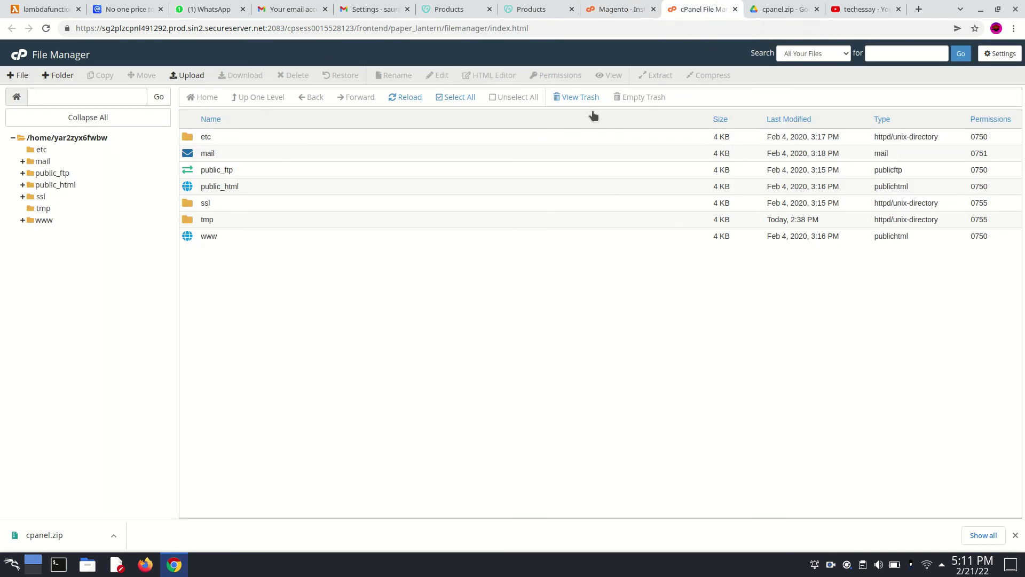